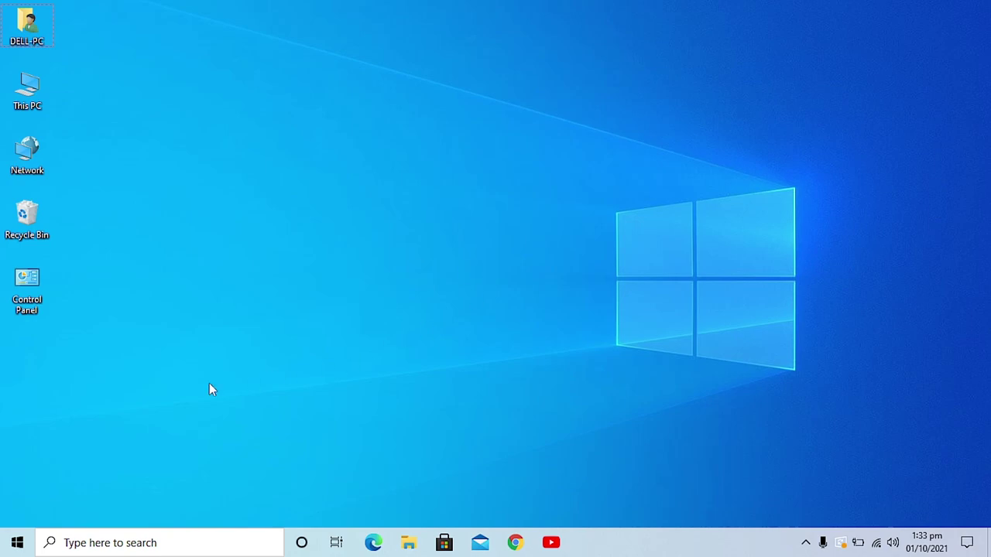
- Go to Settings' Windows Insider Program page and show the Insider account options
click(17, 546)
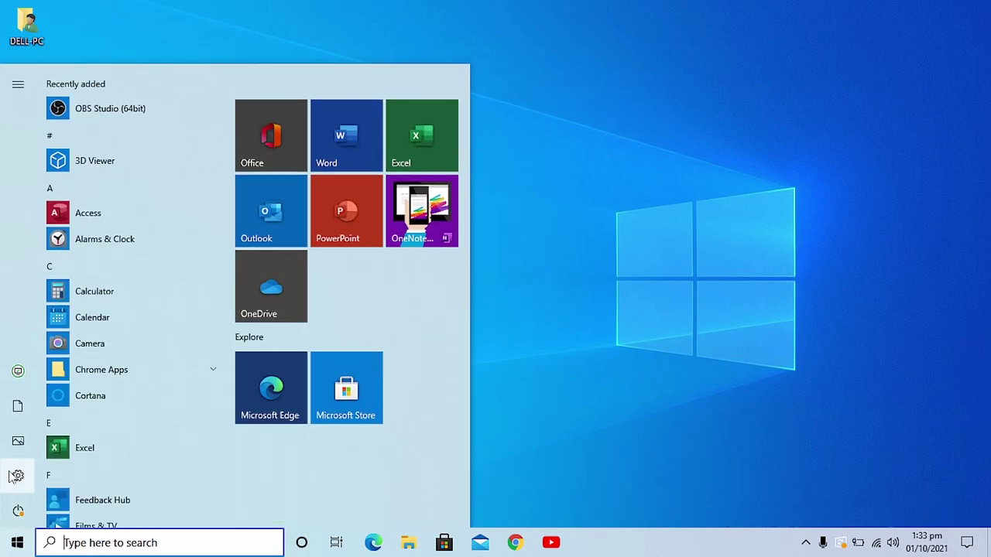
mouse_move(54, 476)
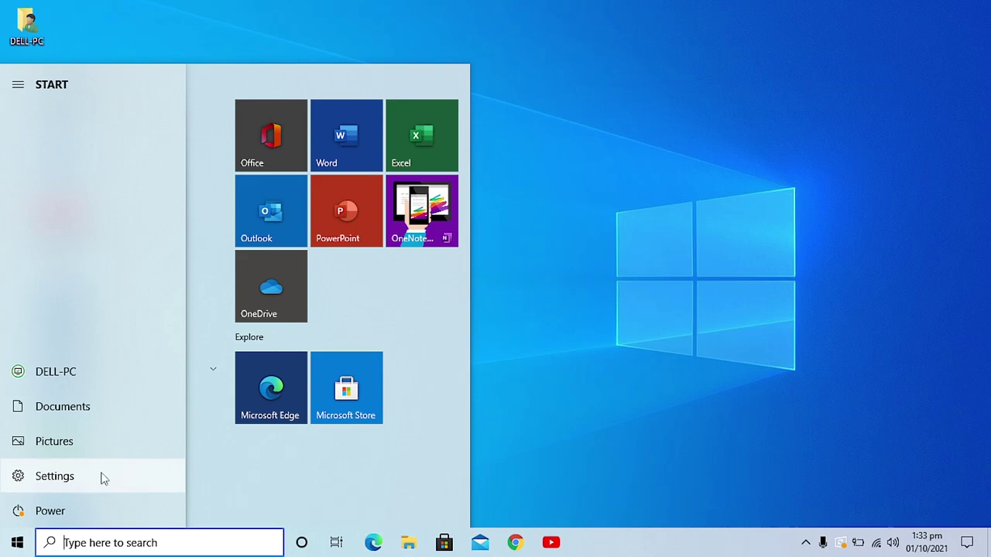
click(46, 476)
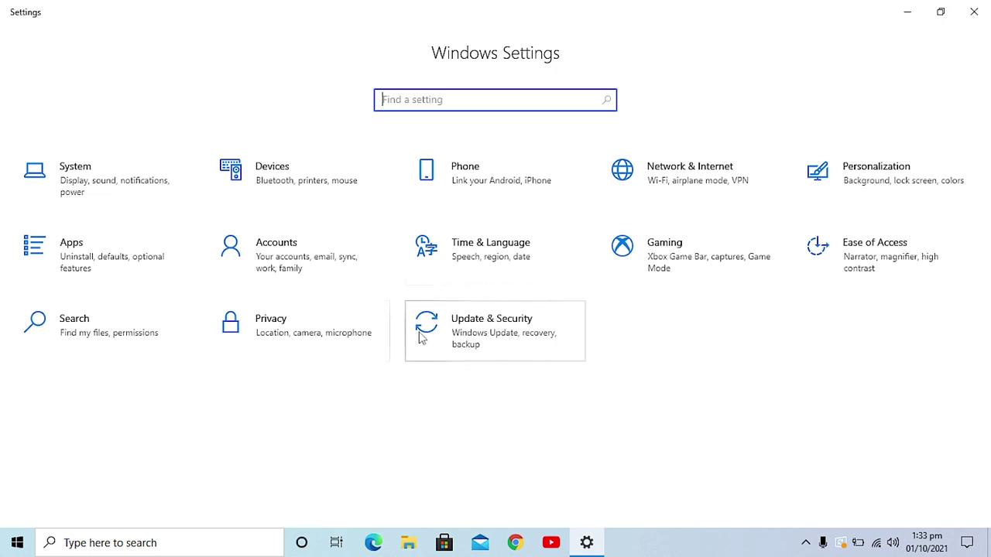
click(472, 338)
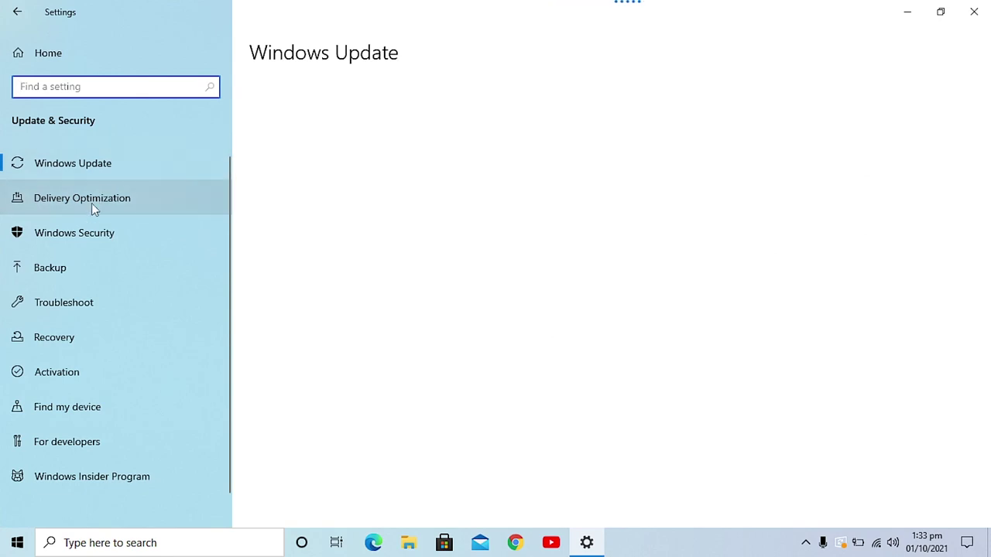
click(79, 483)
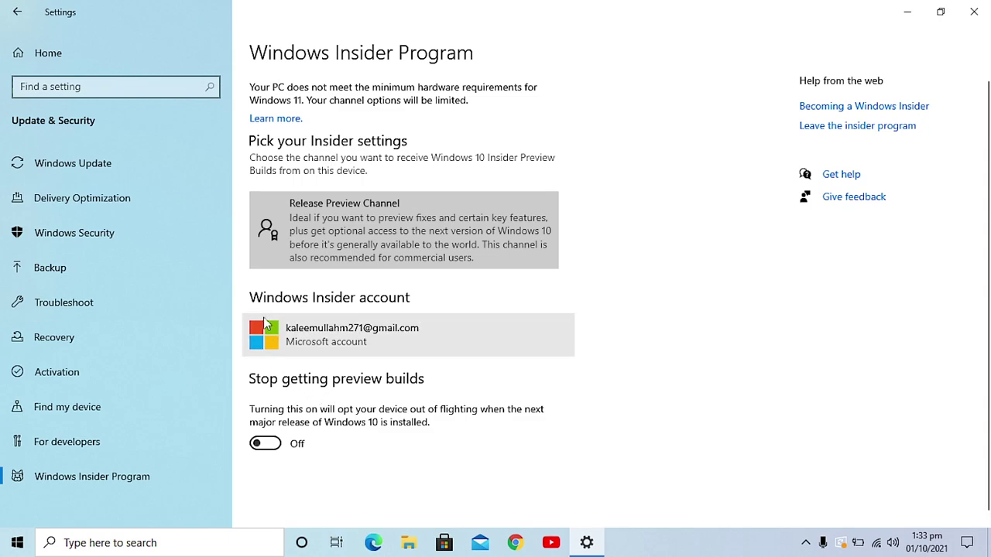
click(306, 341)
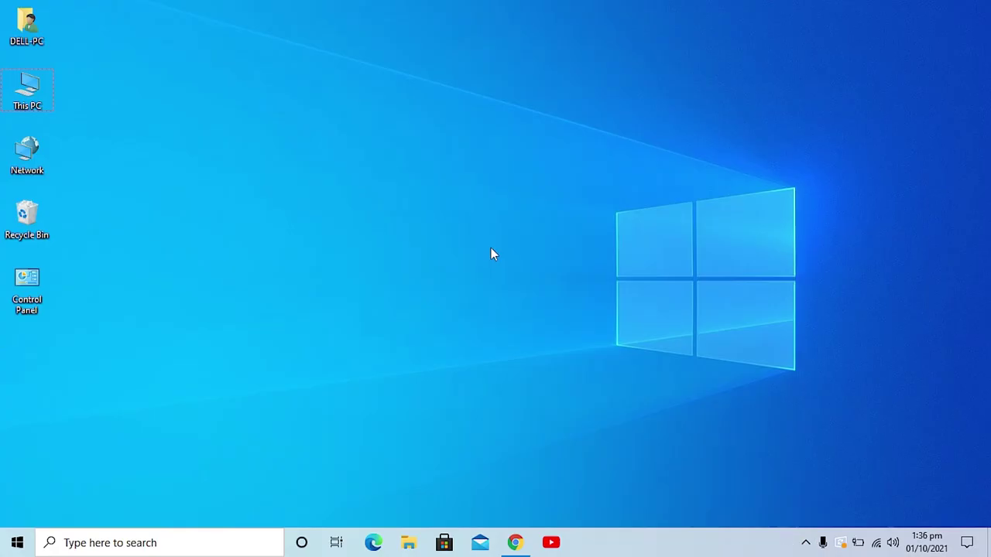
- Load insider.windows.com in Google Chrome
click(514, 540)
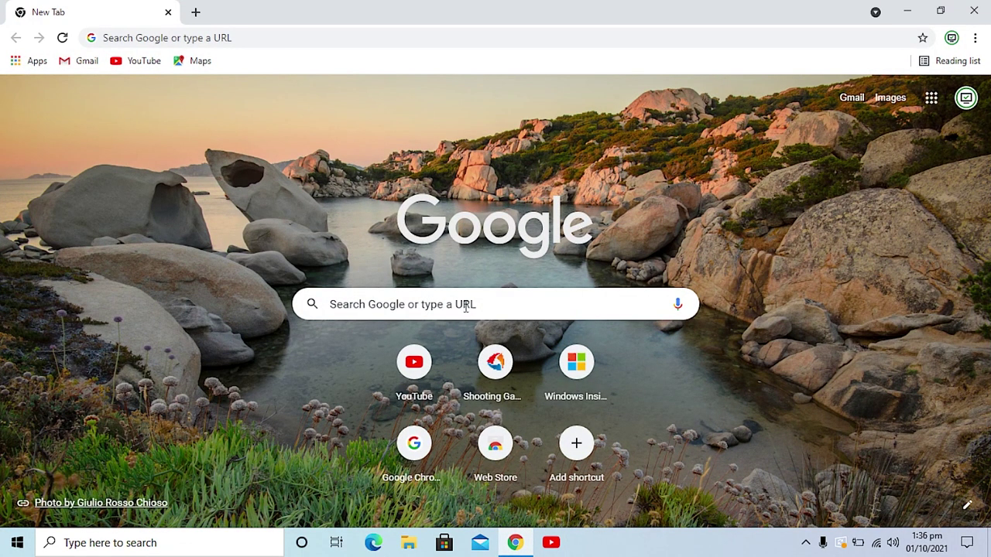
click(246, 37)
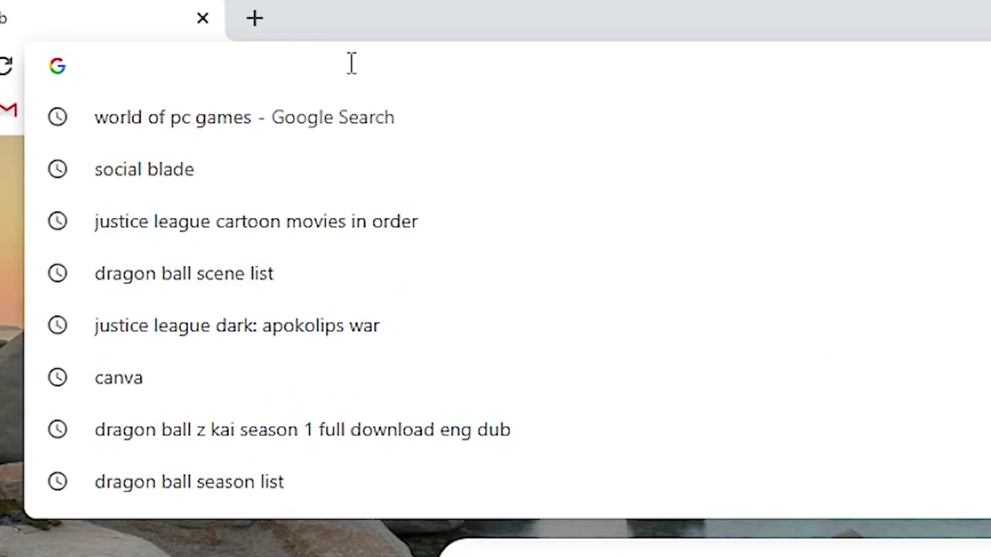
text(insider.)
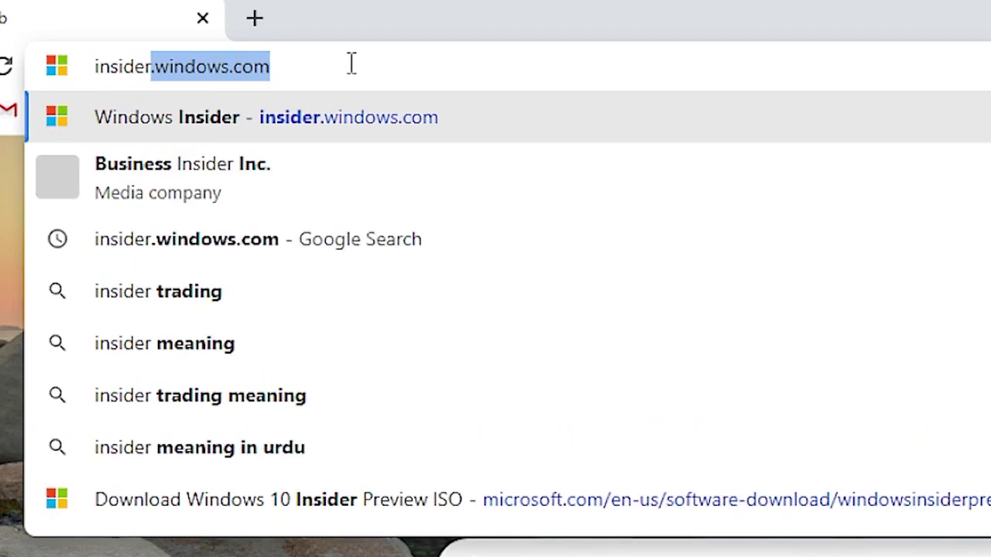
text(windows)
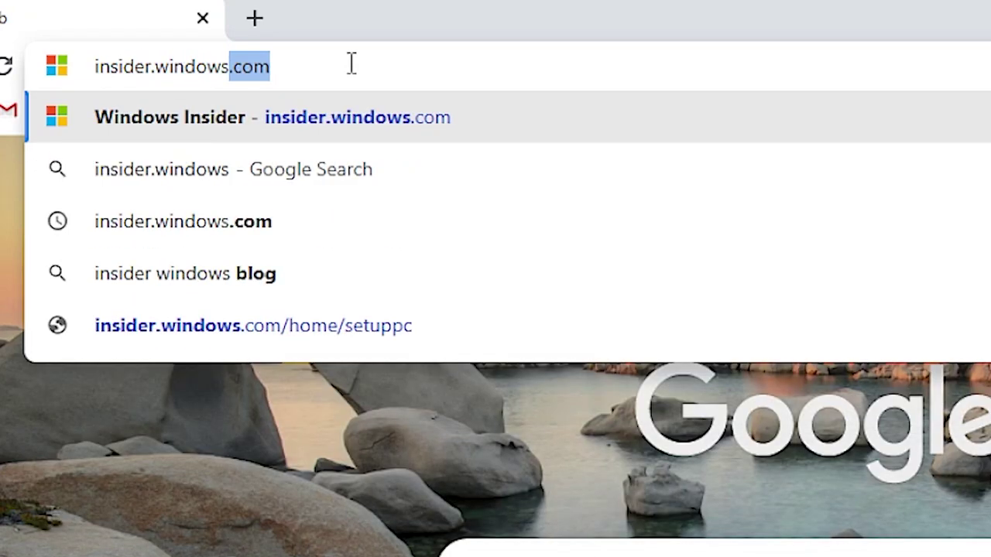
text(.com)
key(Return)
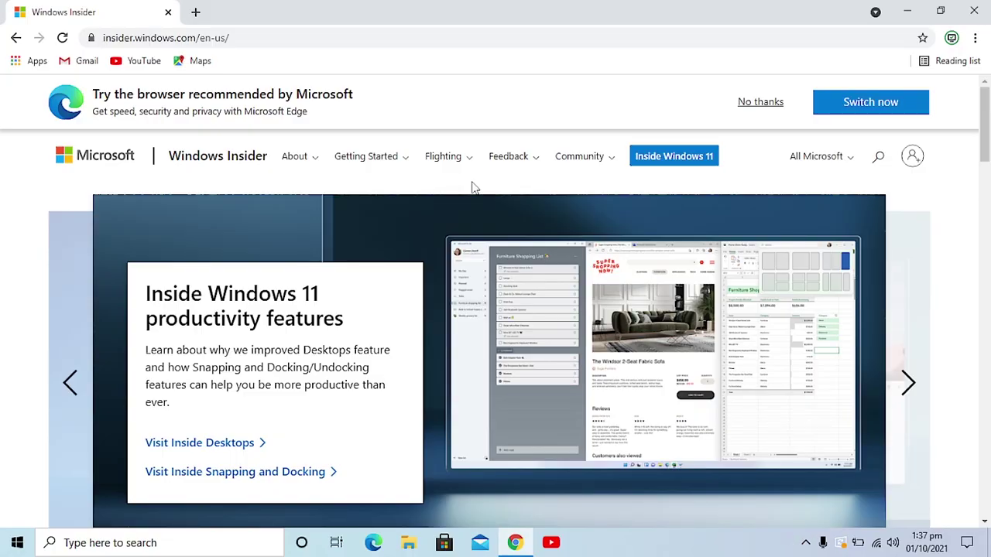
- Scroll down the Windows Insider home page to reach the Insider Preview ISO download link
scroll(474, 187, down, 3)
scroll(473, 186, down, 3)
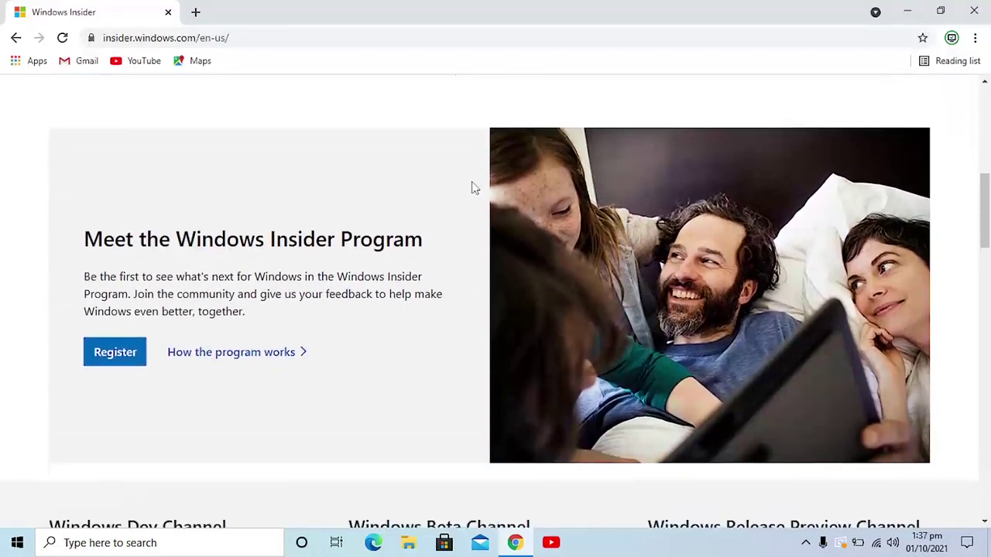
scroll(473, 187, down, 3)
scroll(472, 188, down, 1)
scroll(472, 188, down, 3)
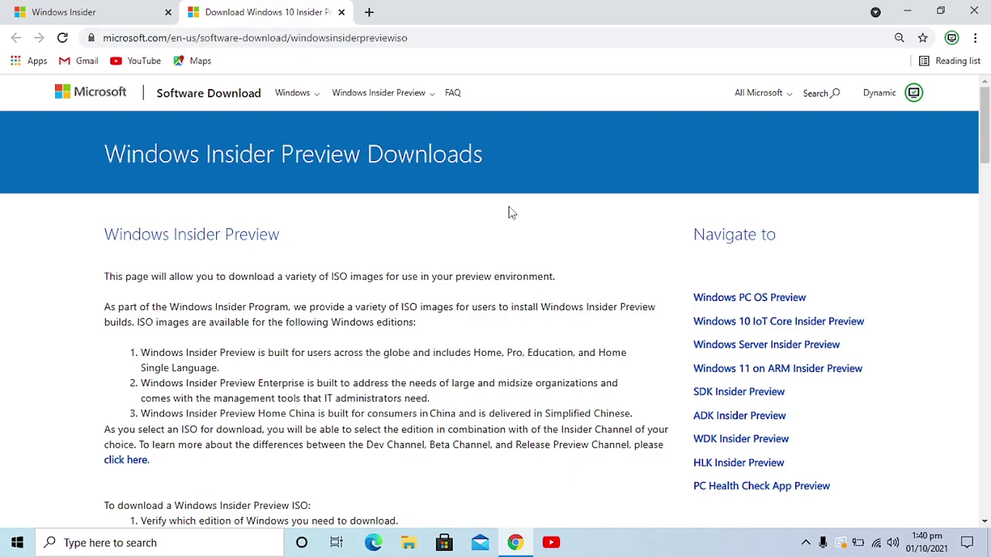
- Scroll to Select edition and list the Insider Preview editions, including build 22000.194
scroll(509, 213, down, 1)
scroll(509, 213, down, 1)
scroll(509, 213, down, 5)
scroll(511, 207, down, 4)
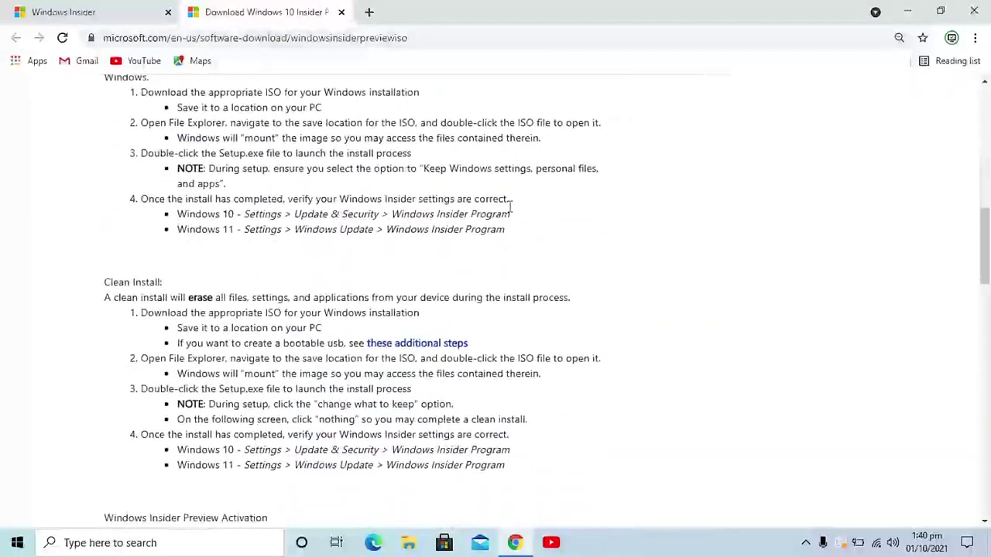
scroll(511, 207, down, 4)
scroll(509, 212, down, 3)
scroll(510, 212, down, 3)
scroll(509, 212, up, 1)
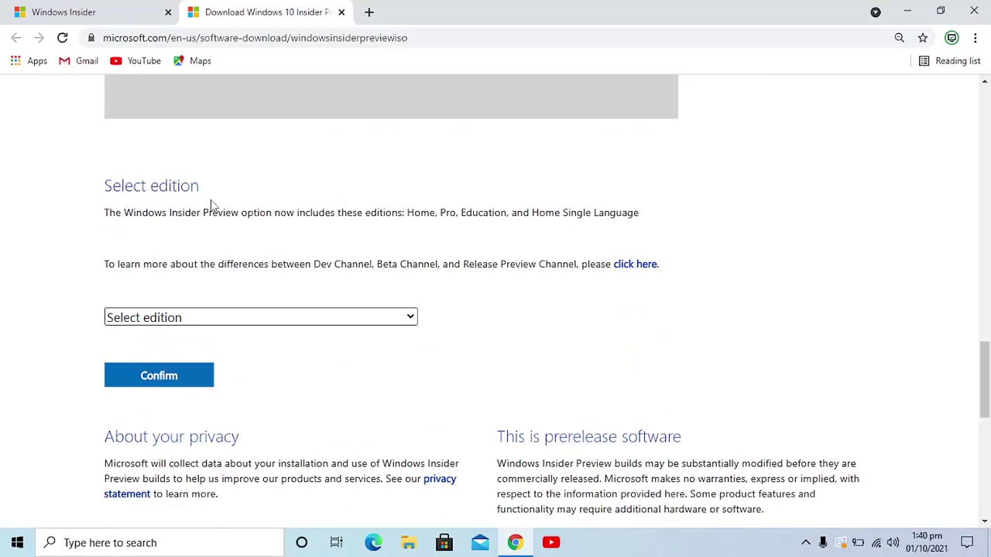
click(411, 323)
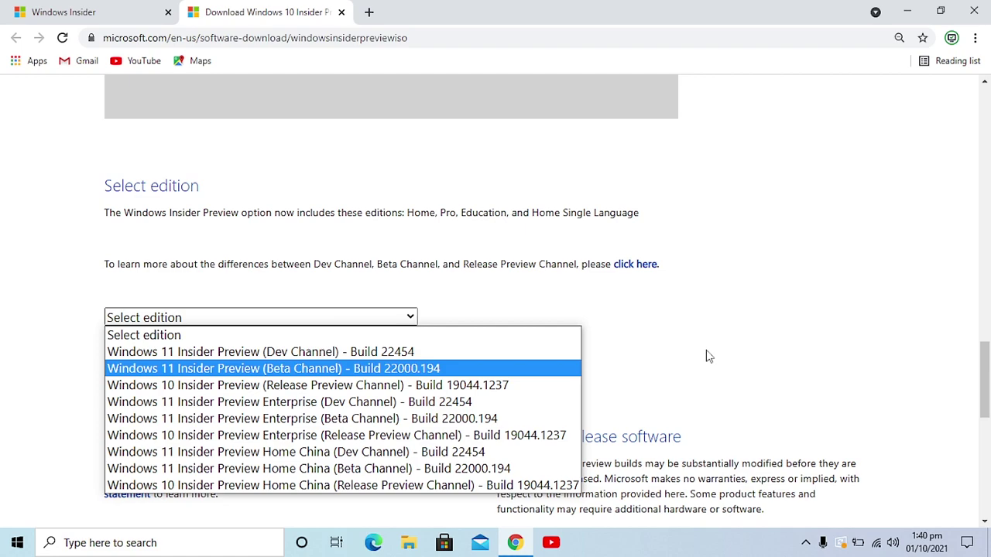
- Confirm the Windows 11 Beta Channel edition in English and download the 64-bit ISO
click(313, 371)
click(176, 380)
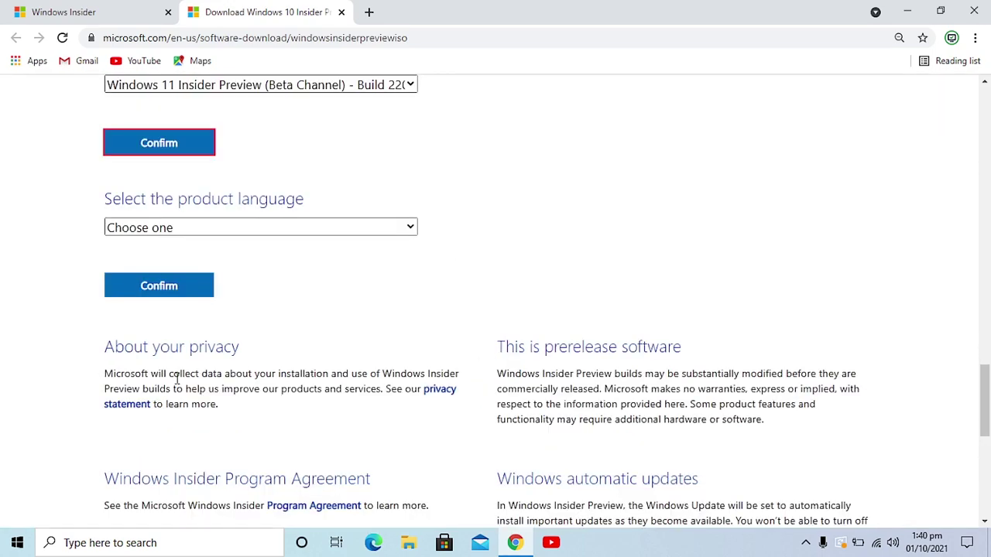
click(237, 230)
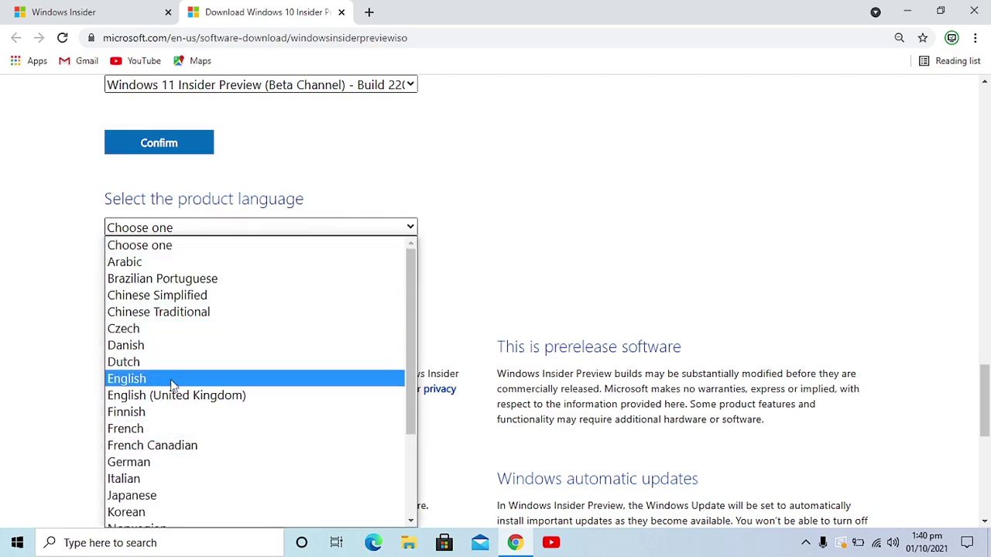
click(122, 380)
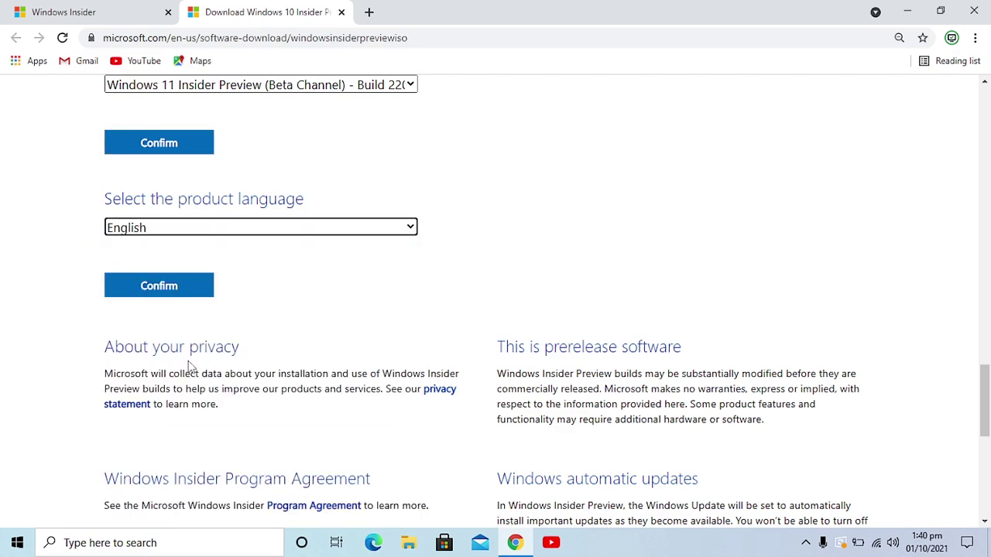
click(163, 291)
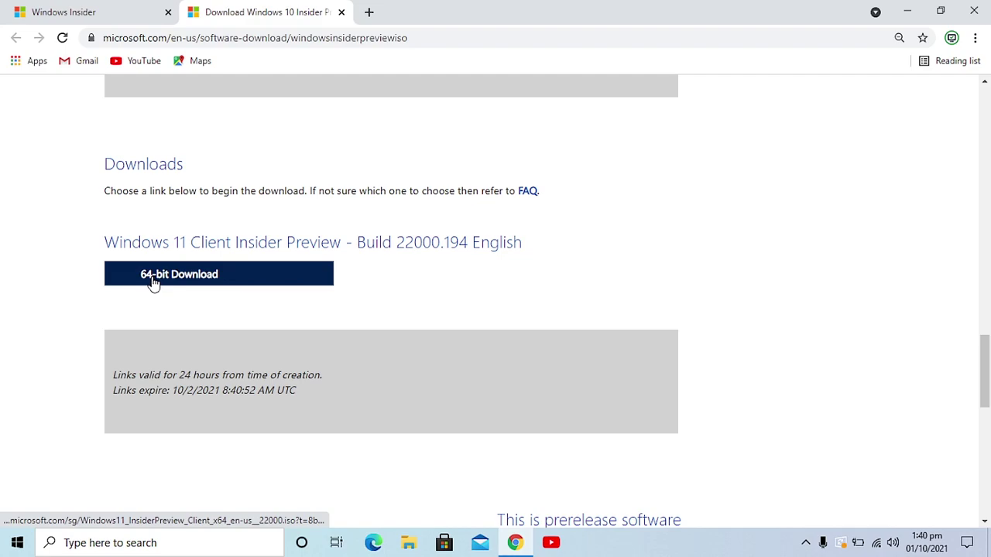
click(280, 280)
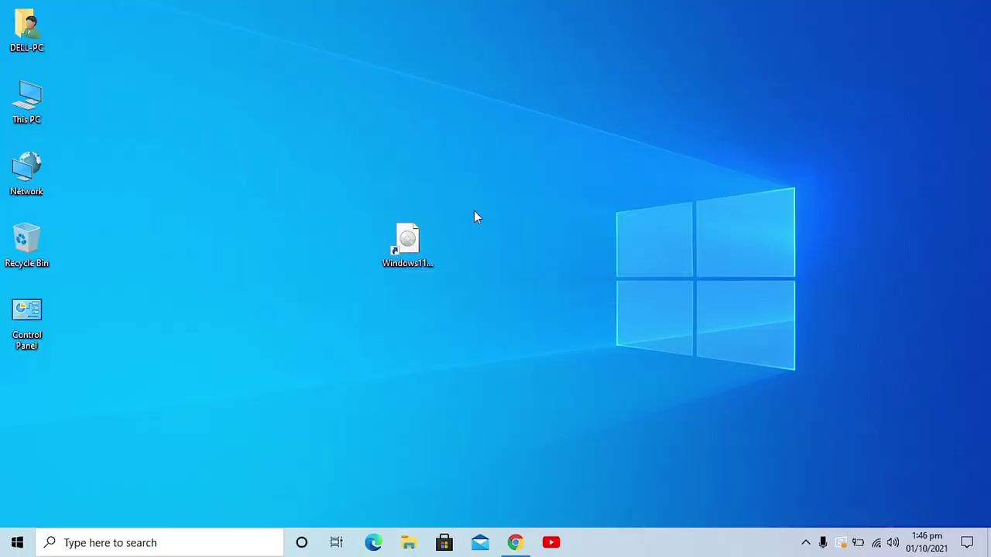
- Return to the rufus.ie page in Chrome and scroll to its Download section for Rufus 2.2
click(514, 542)
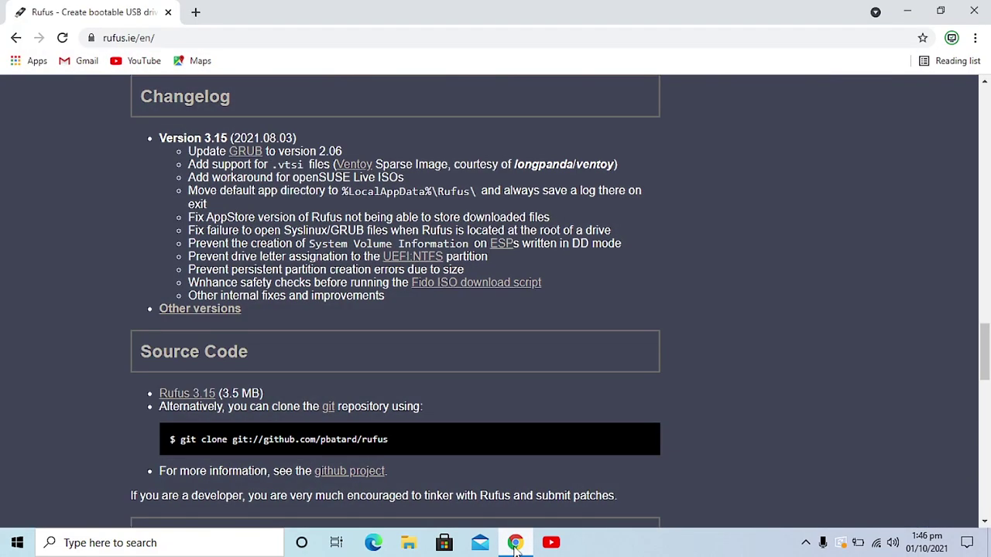
scroll(471, 294, up, 3)
scroll(449, 255, up, 10)
scroll(434, 224, up, 10)
scroll(419, 201, up, 5)
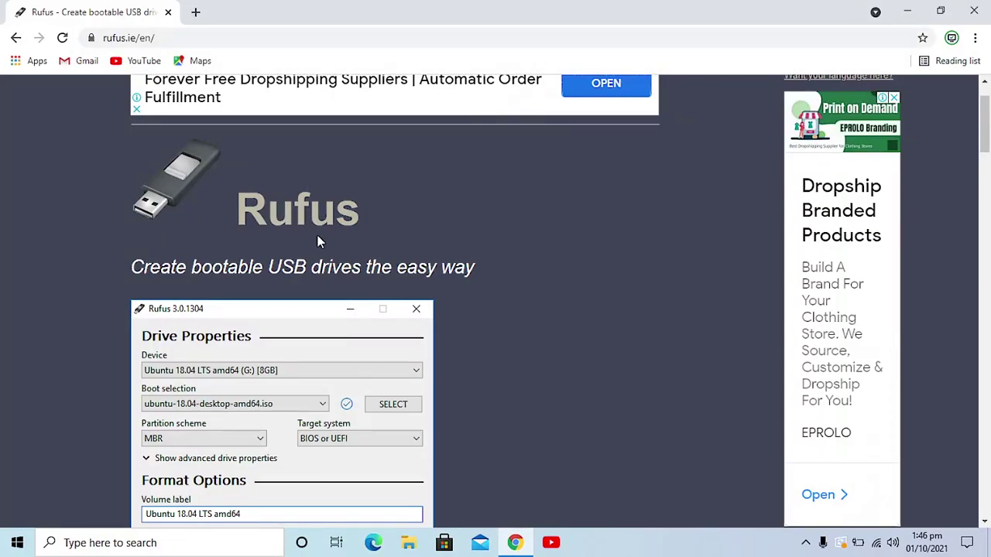
scroll(193, 225, down, 1)
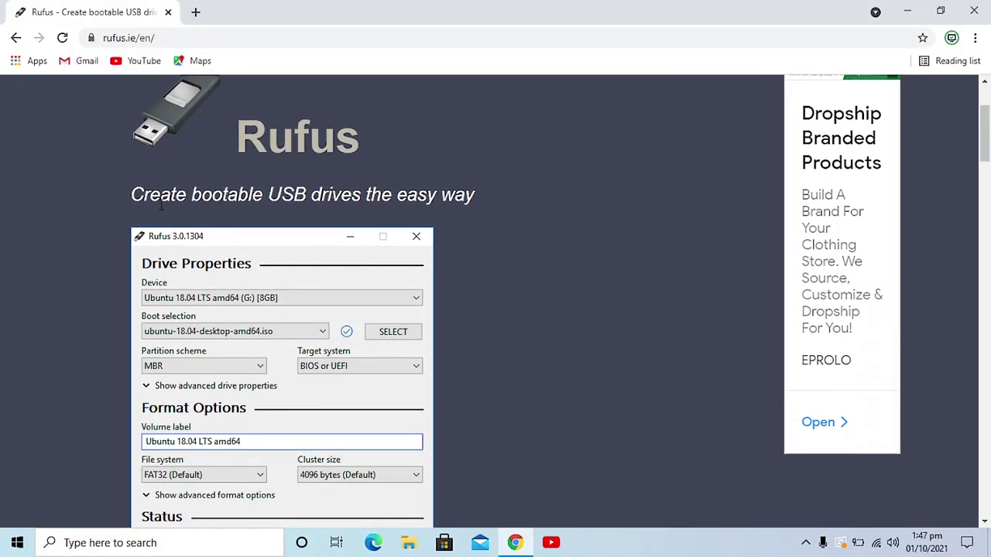
scroll(456, 223, down, 2)
scroll(449, 228, down, 2)
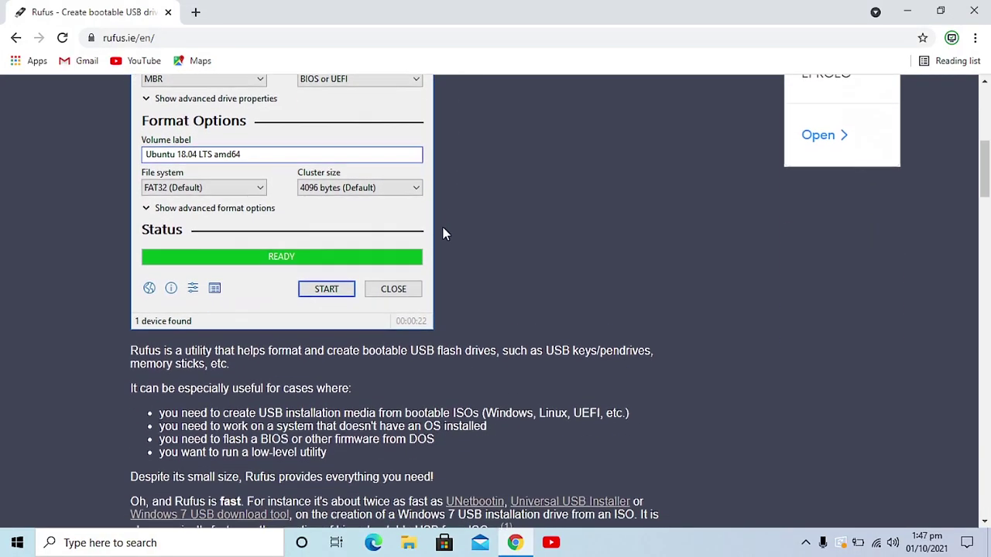
scroll(434, 231, down, 1)
scroll(325, 236, down, 4)
scroll(299, 233, down, 1)
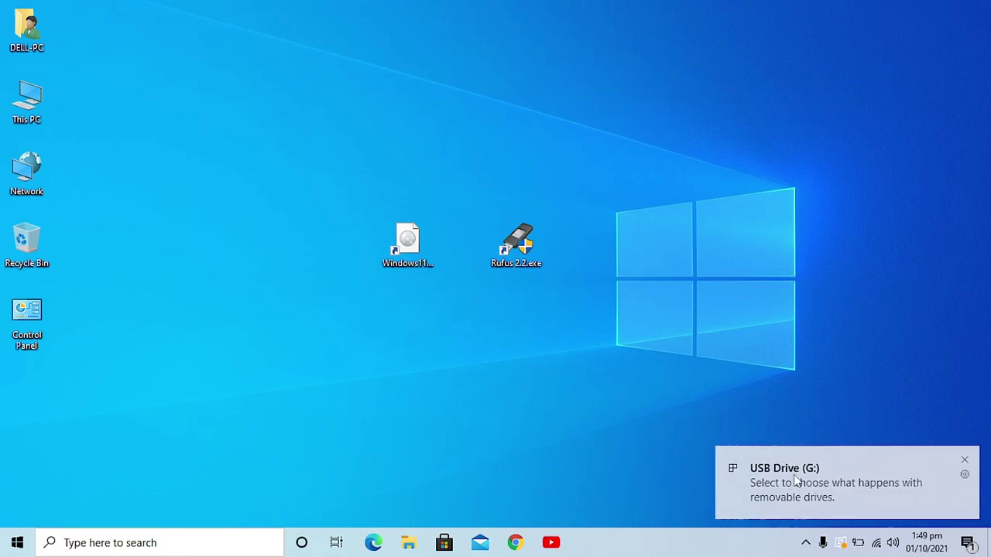
- Launch Rufus 2.2 from the desktop and select USB Drive (G:) [16GB] as the device
click(964, 460)
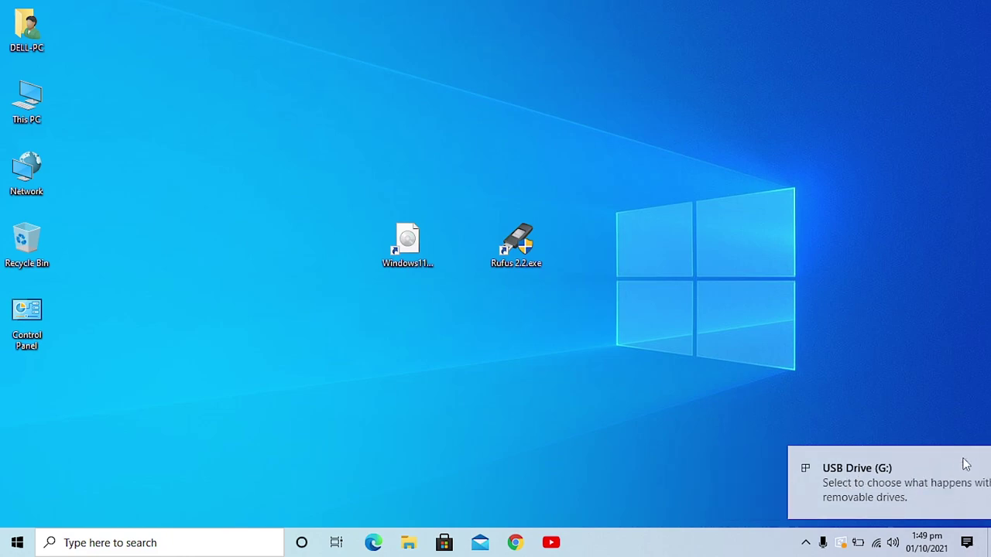
double_click(516, 243)
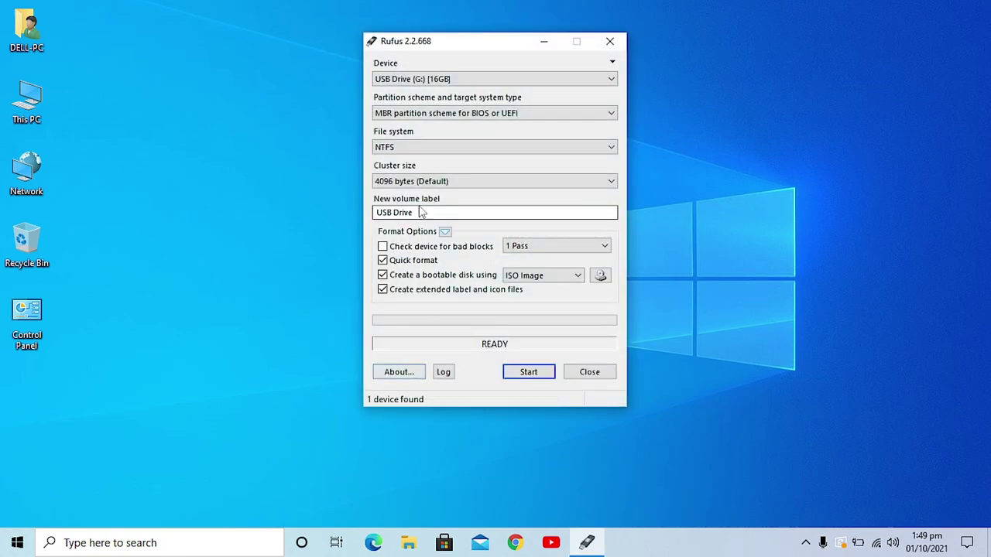
drag(441, 49, 408, 91)
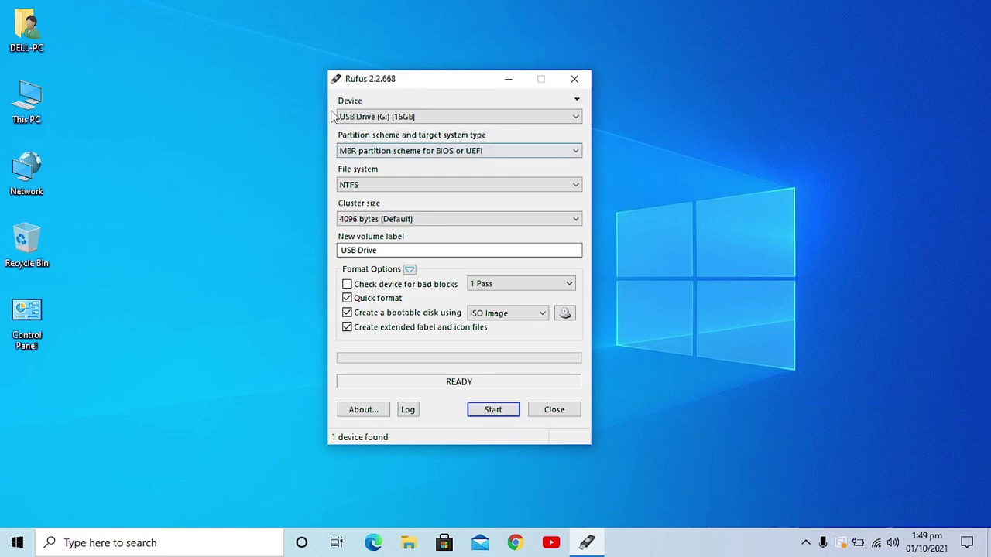
click(362, 117)
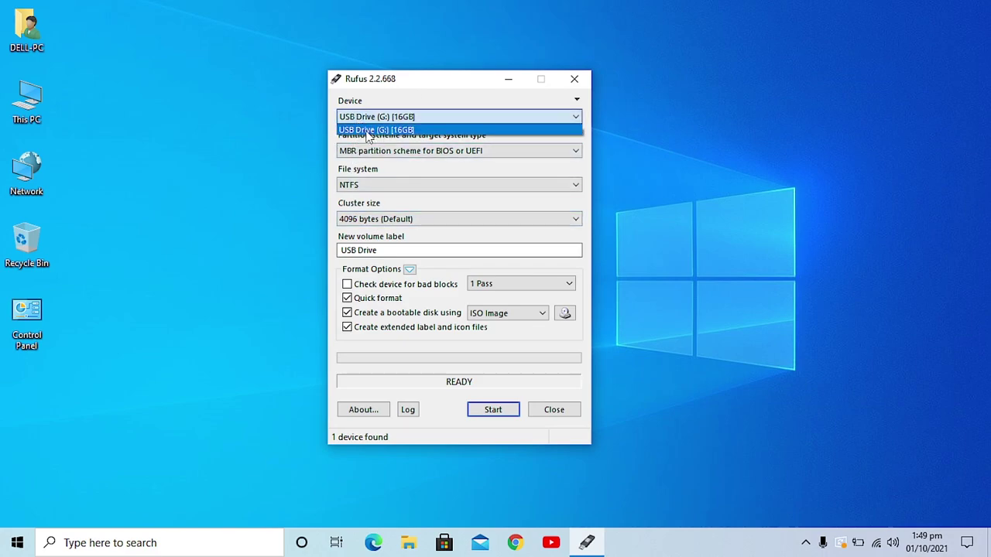
click(368, 130)
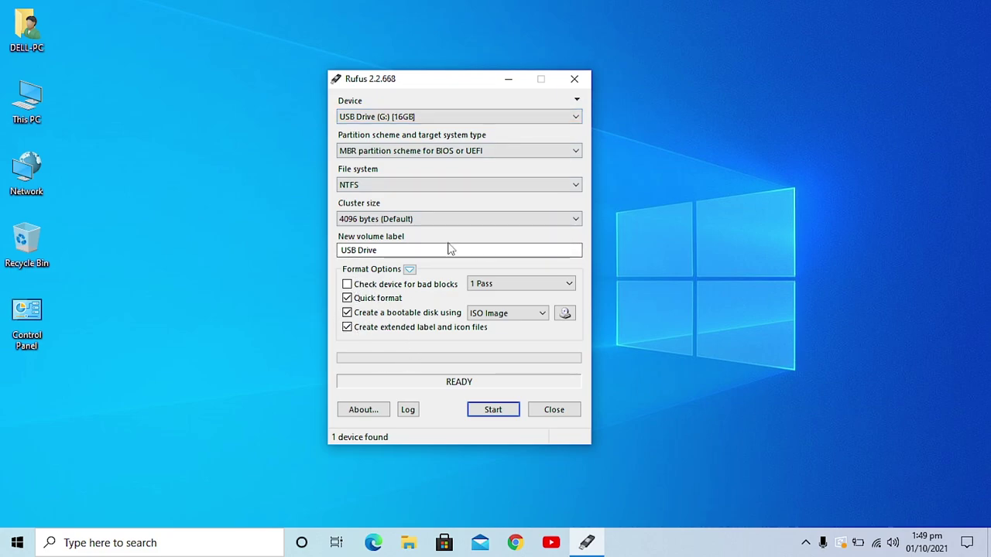
- Load the Windows 11 Insider Preview ISO from Downloads as Rufus's boot image
click(565, 314)
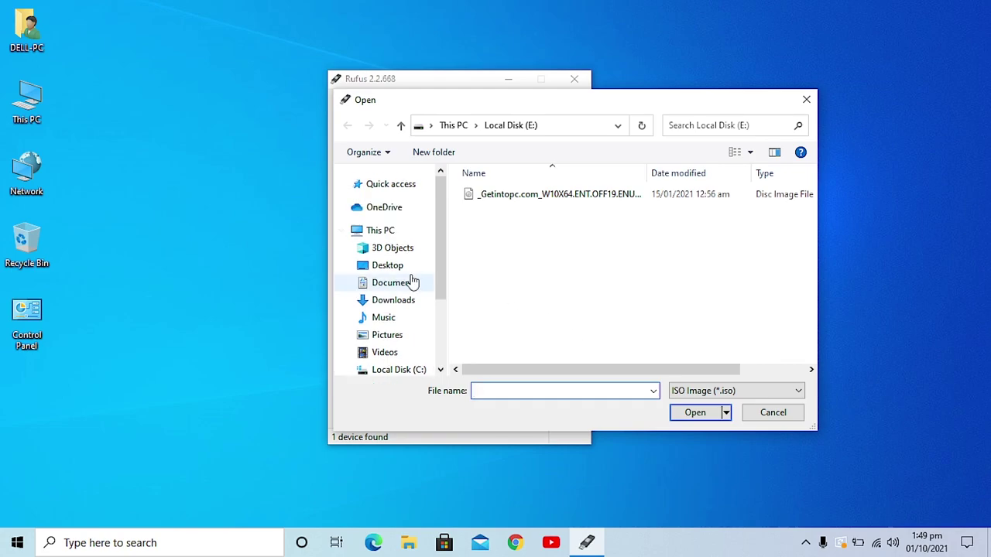
scroll(408, 277, down, 1)
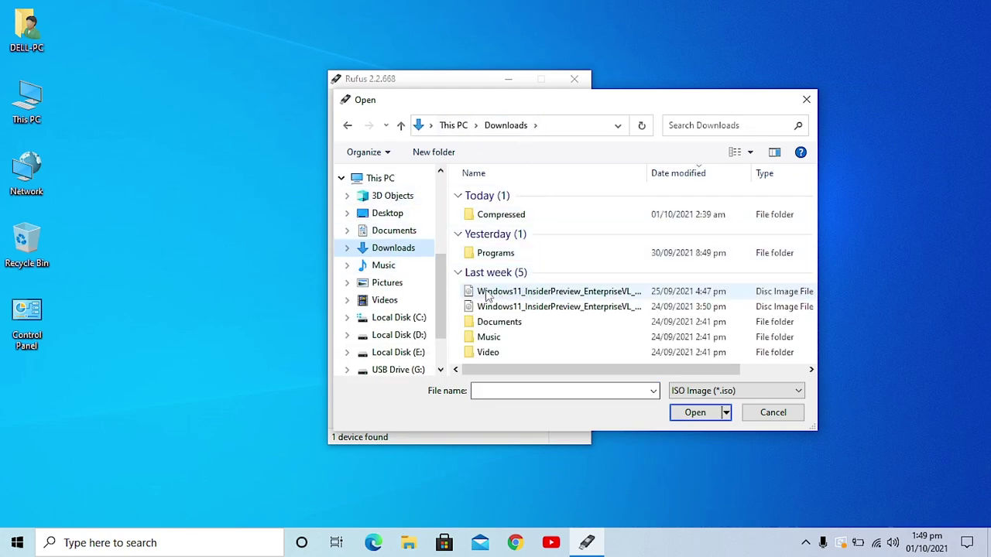
click(486, 293)
click(696, 413)
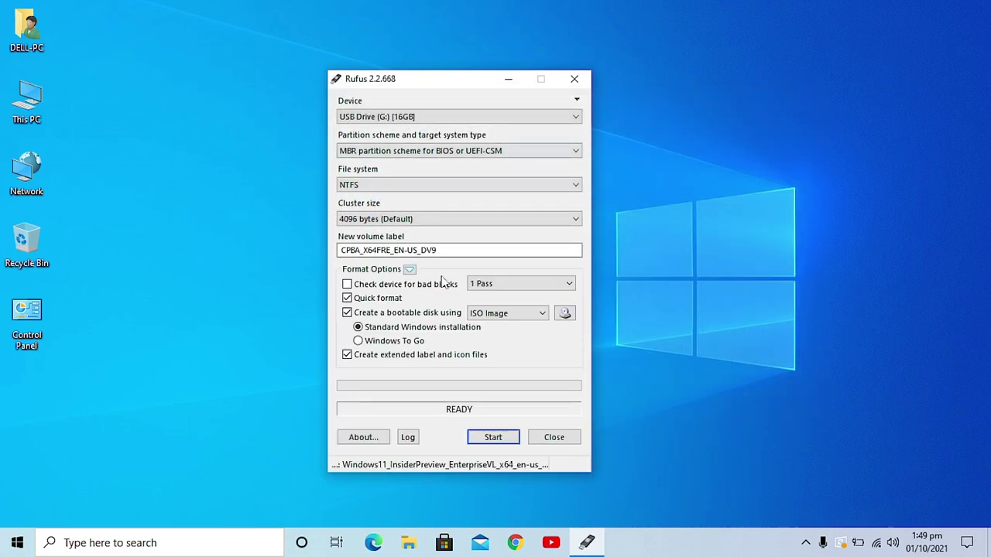
- Start writing the drive and accept erasing all data on USB Drive (G:)
click(511, 443)
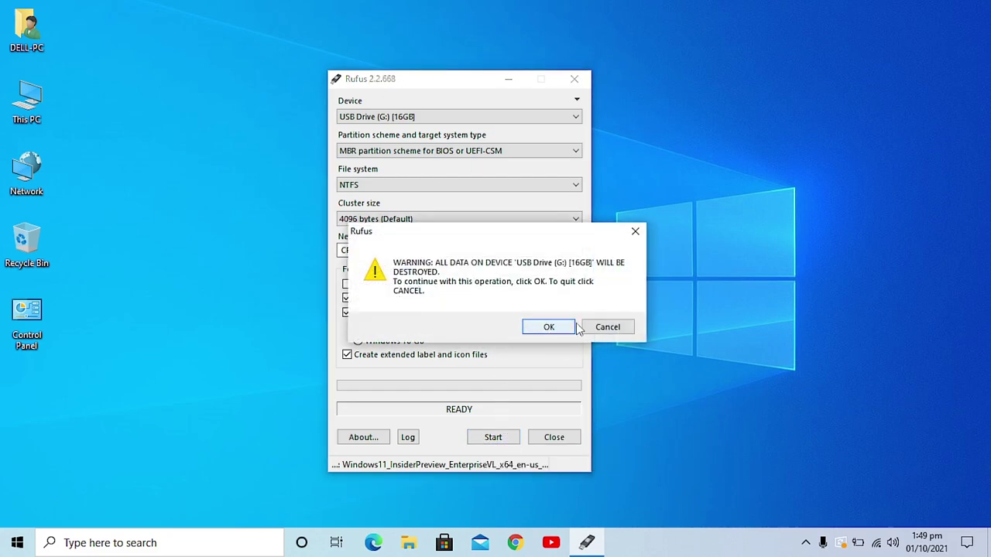
click(546, 327)
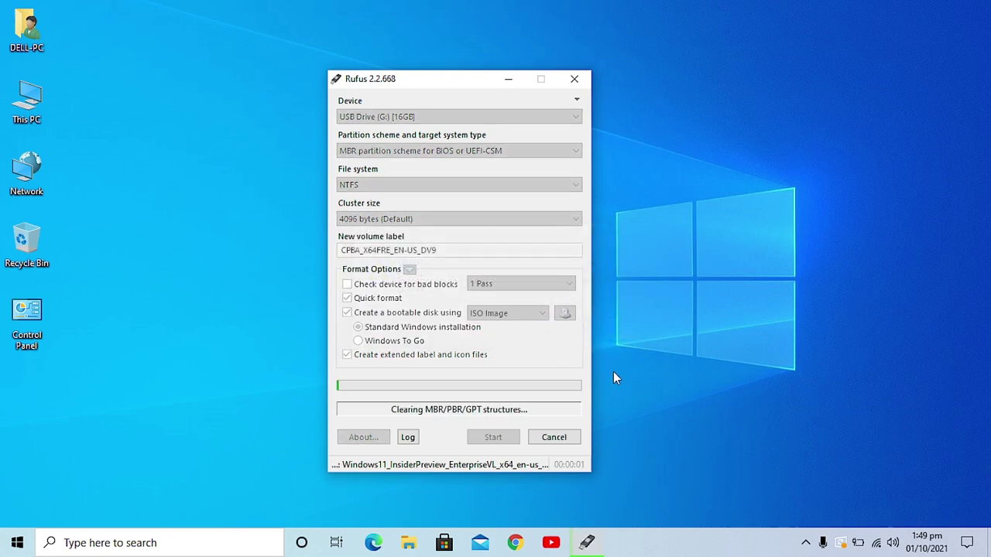